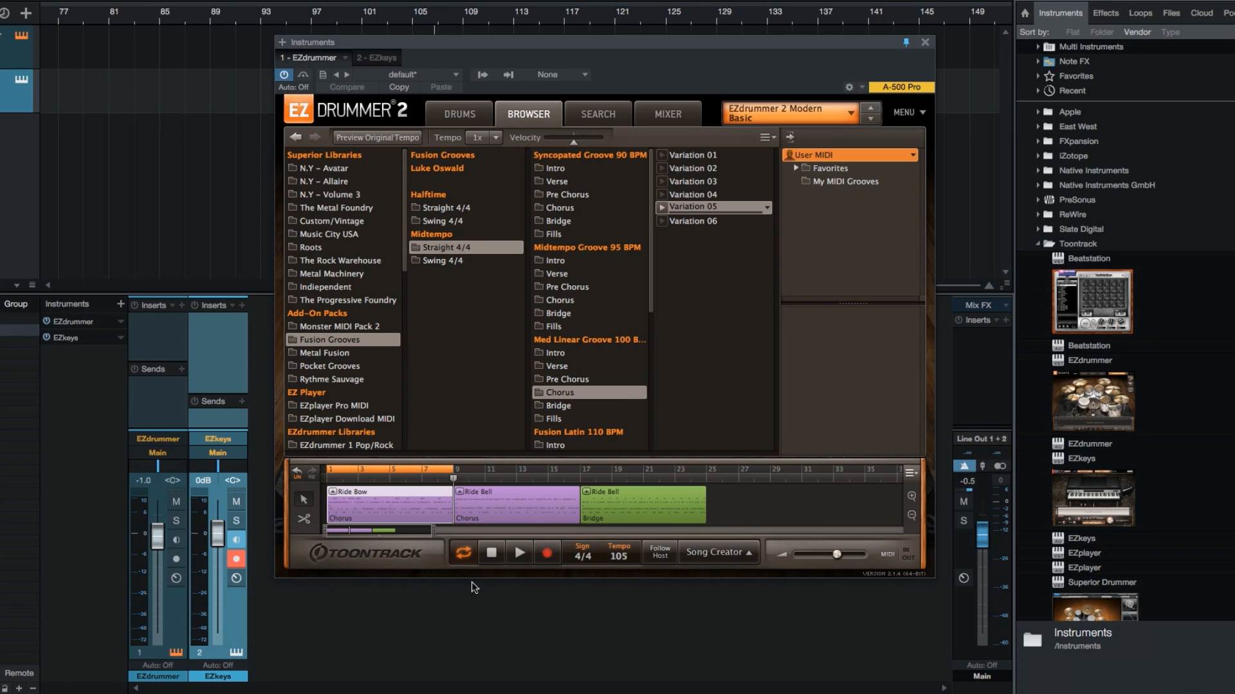
Move the Power Hand of the first Chorus block from the ride to the hi-hat, auditioning the groove before and after
left_click(518, 555)
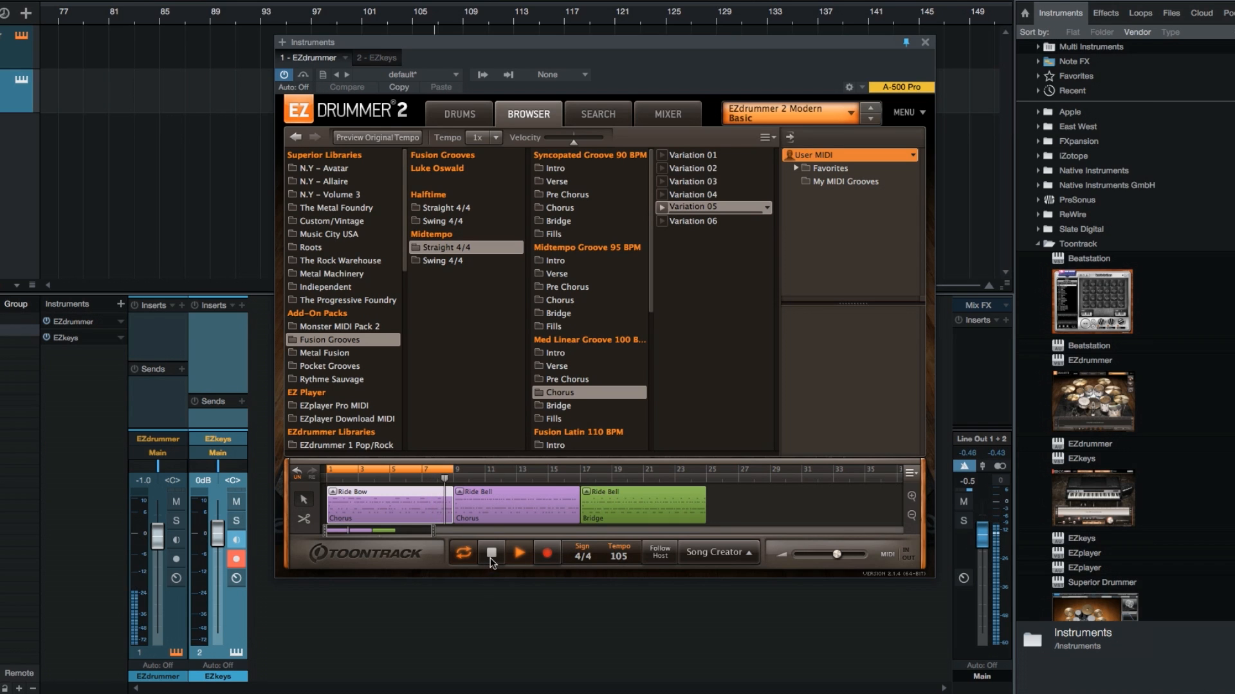
left_click(491, 555)
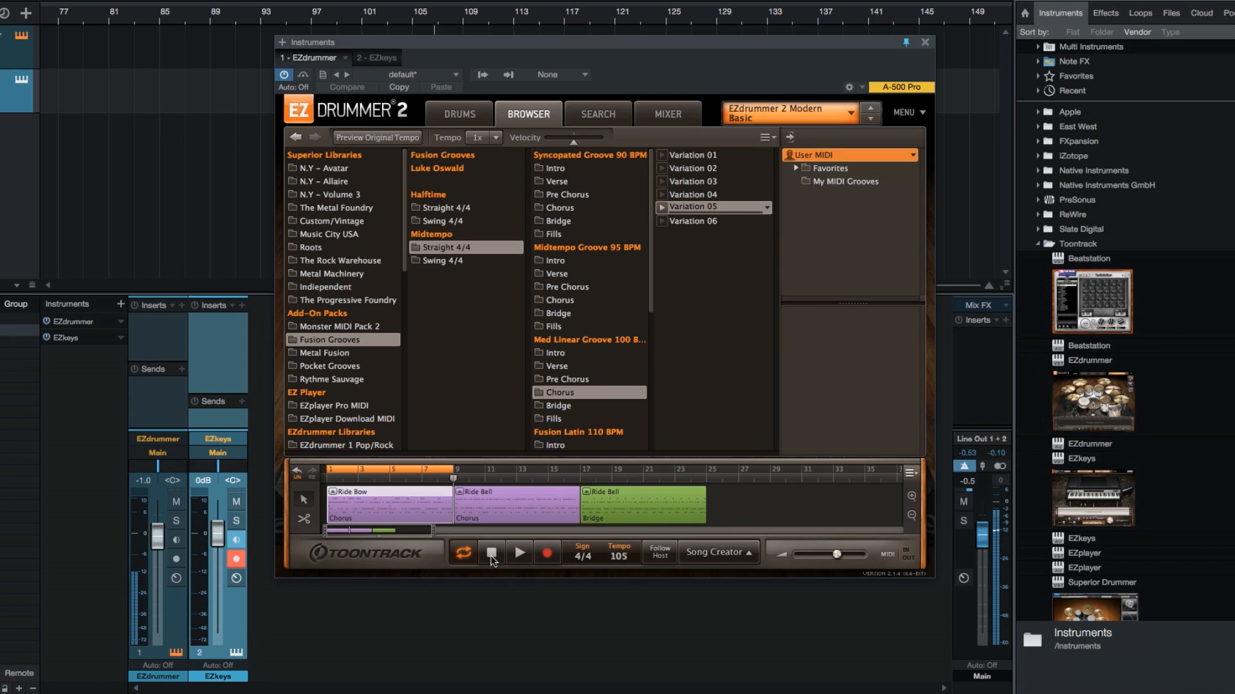
double_click(406, 523)
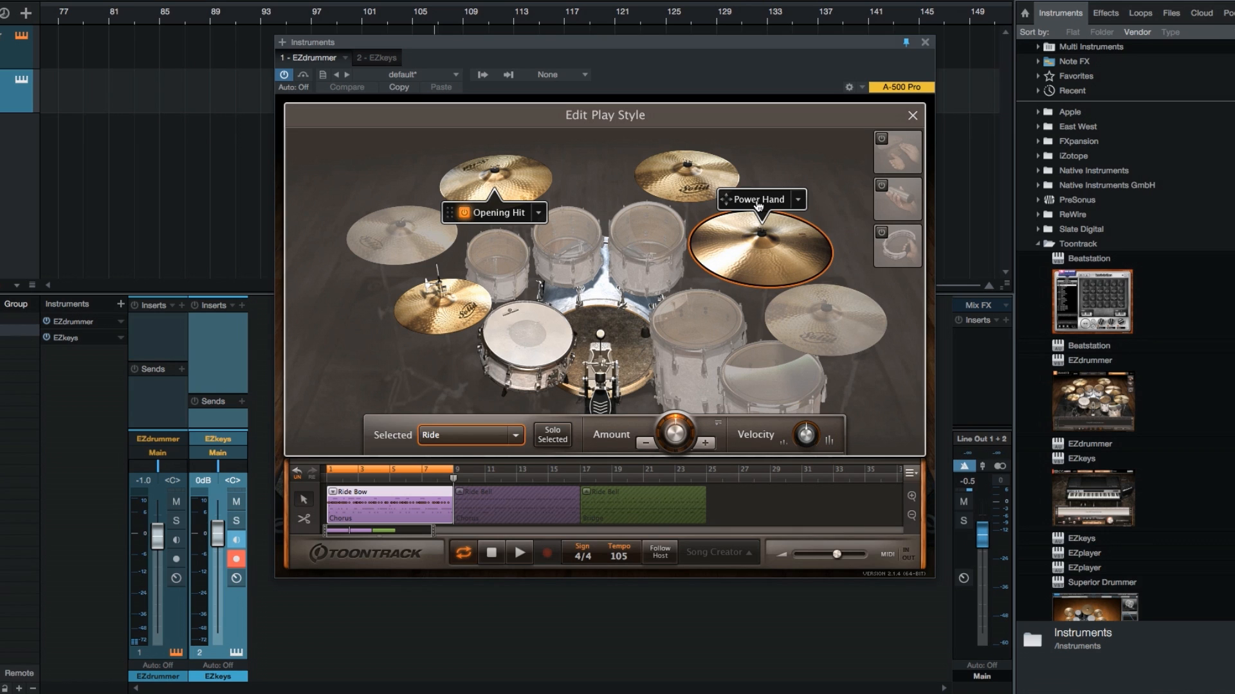
left_click_drag(759, 206, 440, 281)
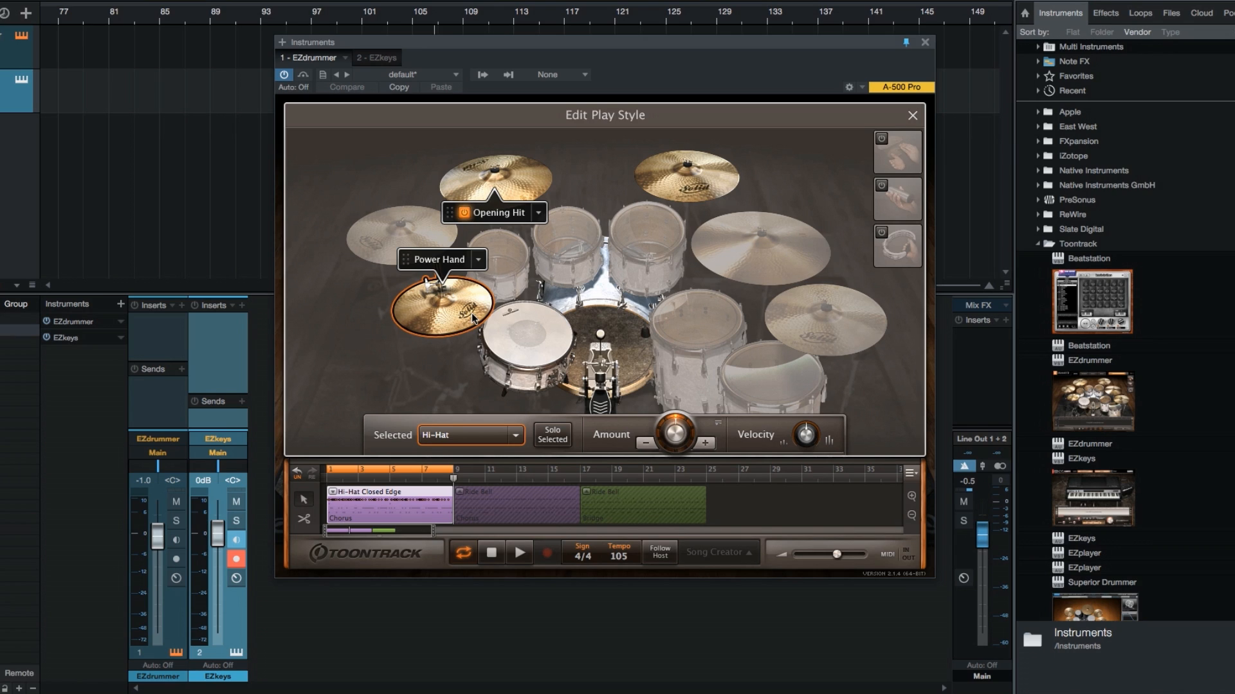
left_click(513, 555)
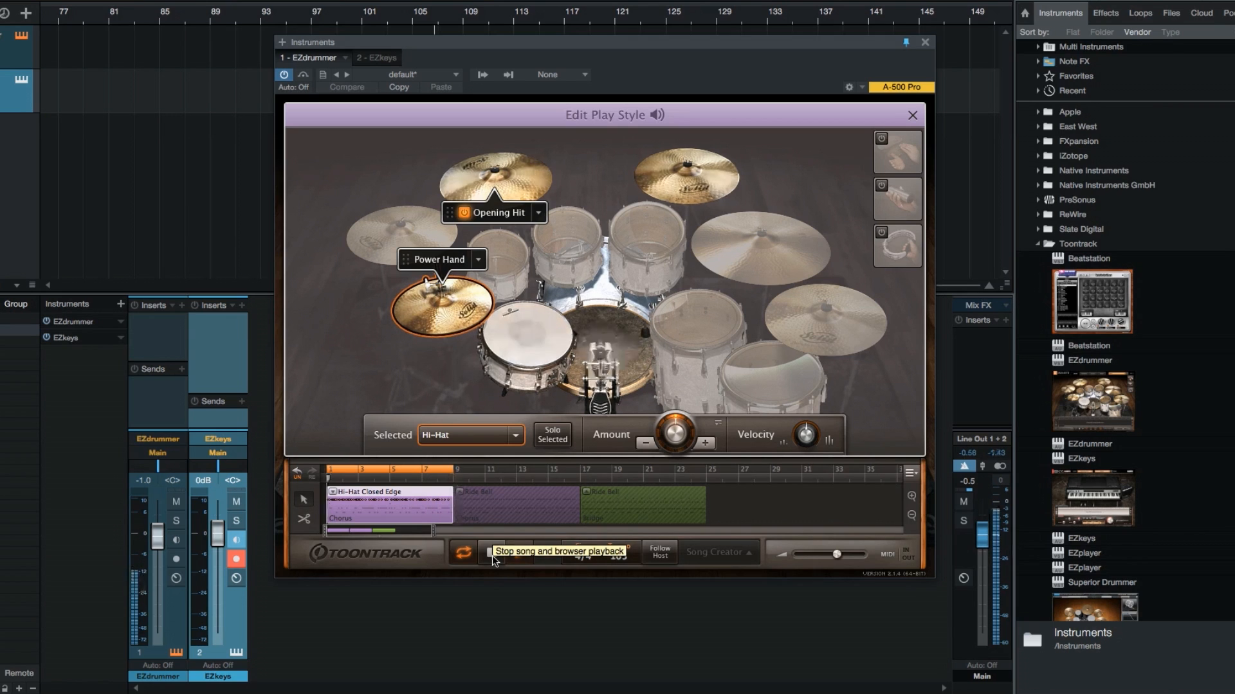
left_click(491, 555)
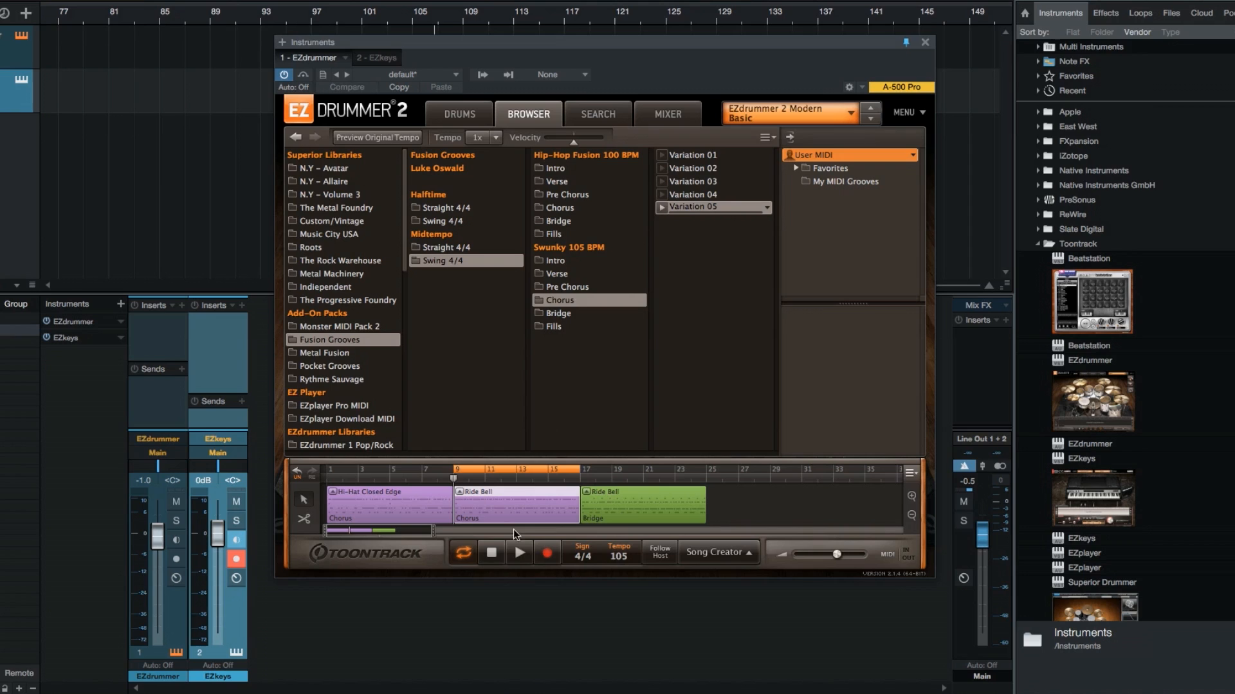
Audition the second Chorus block, move its Power Hand from the ride to the hi-hat, and play the edited groove
left_click(519, 554)
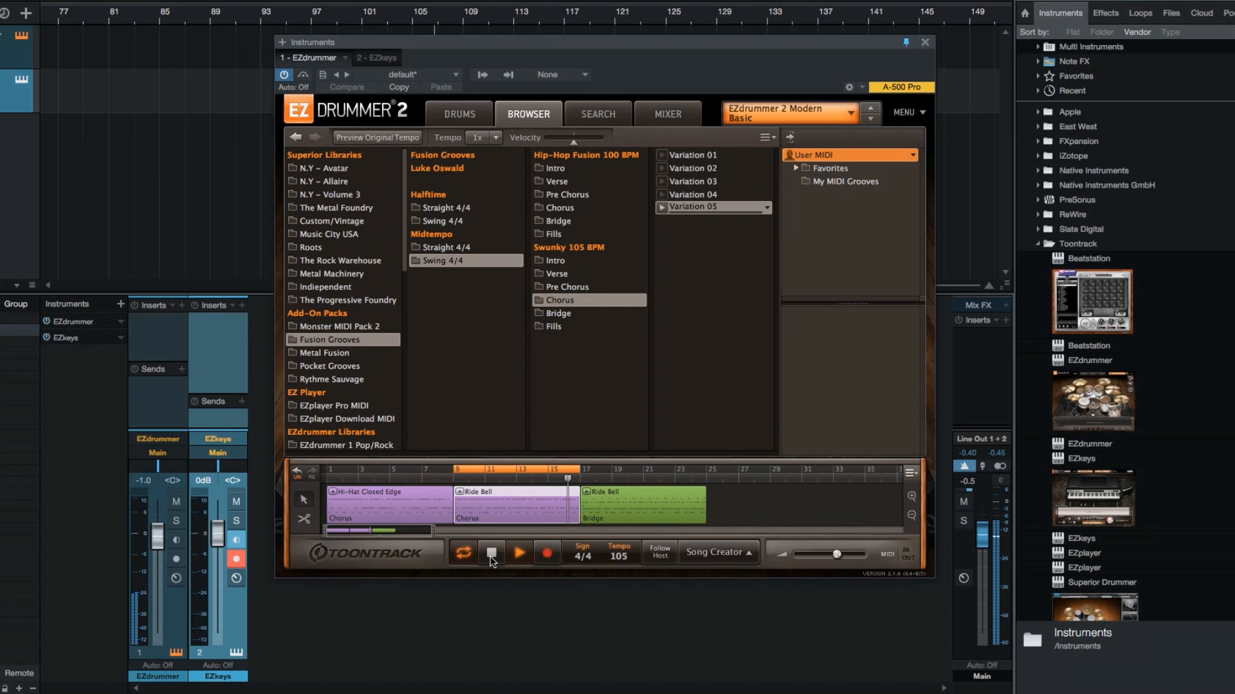
left_click(491, 554)
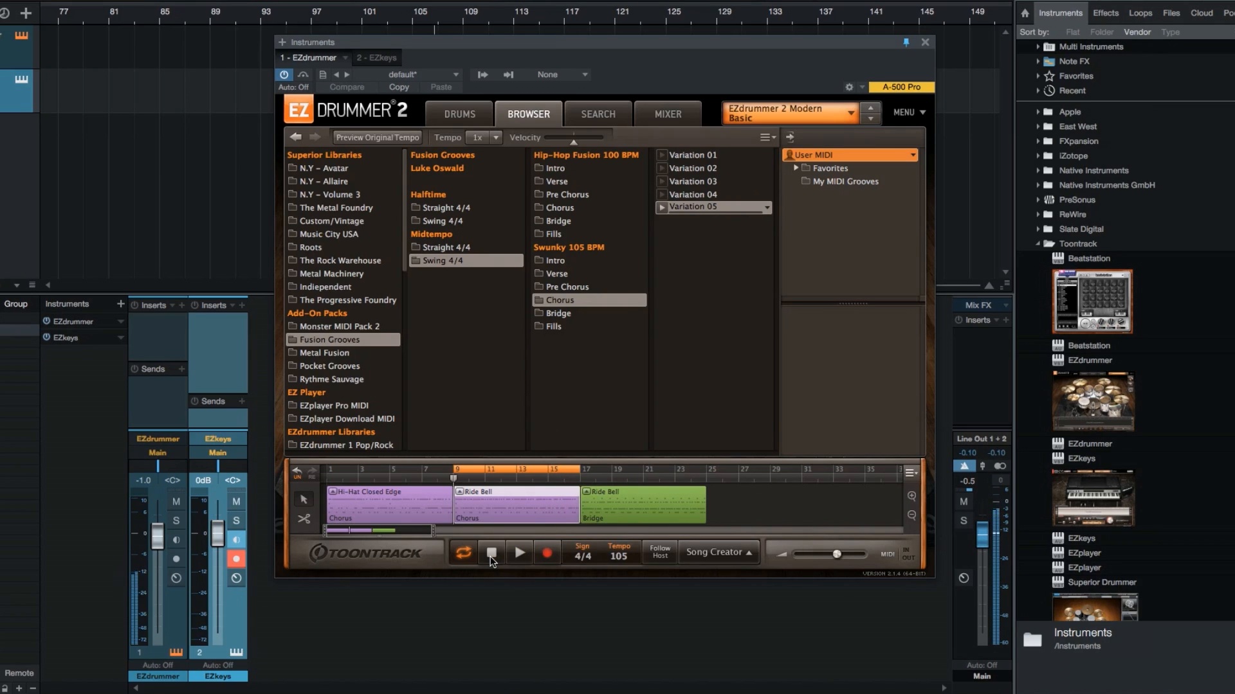
double_click(500, 512)
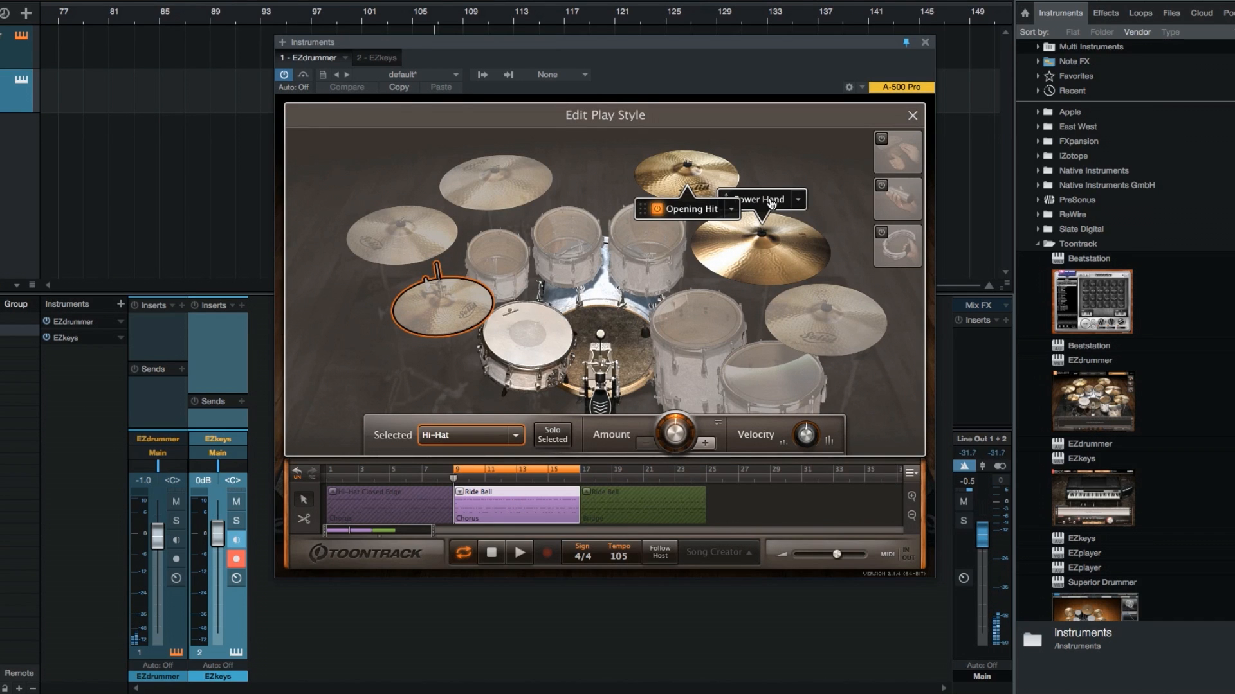
left_click_drag(772, 204, 482, 289)
left_click(524, 452)
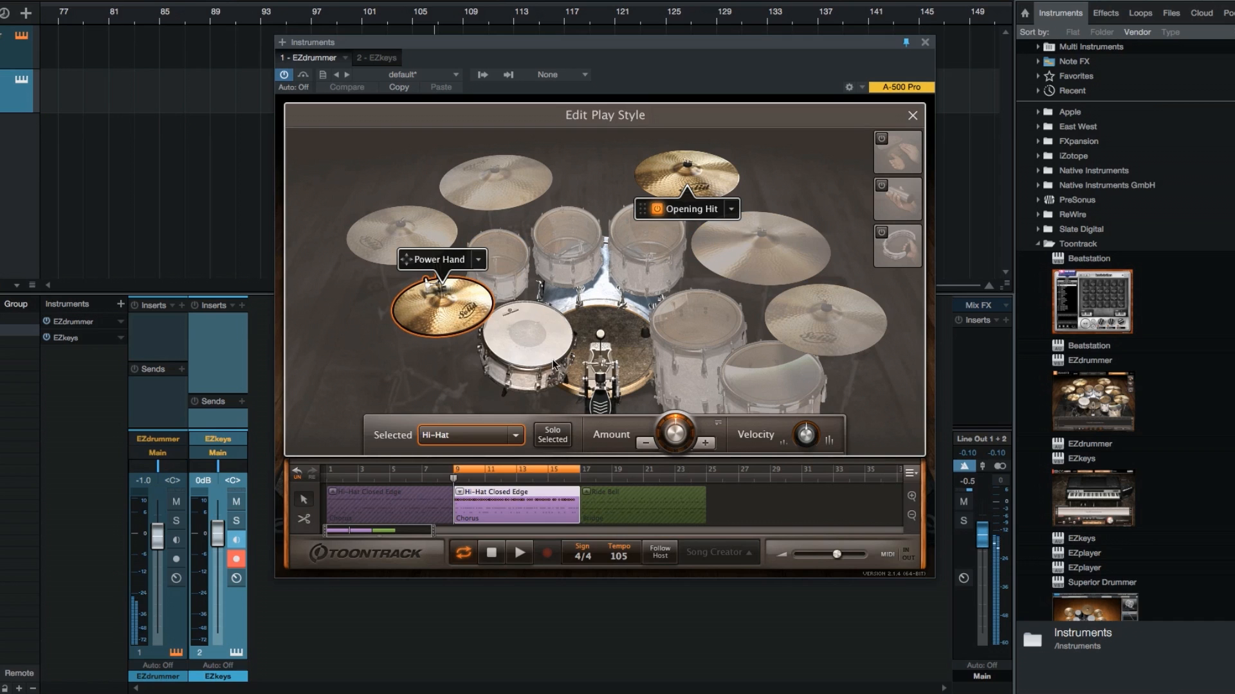
left_click(519, 555)
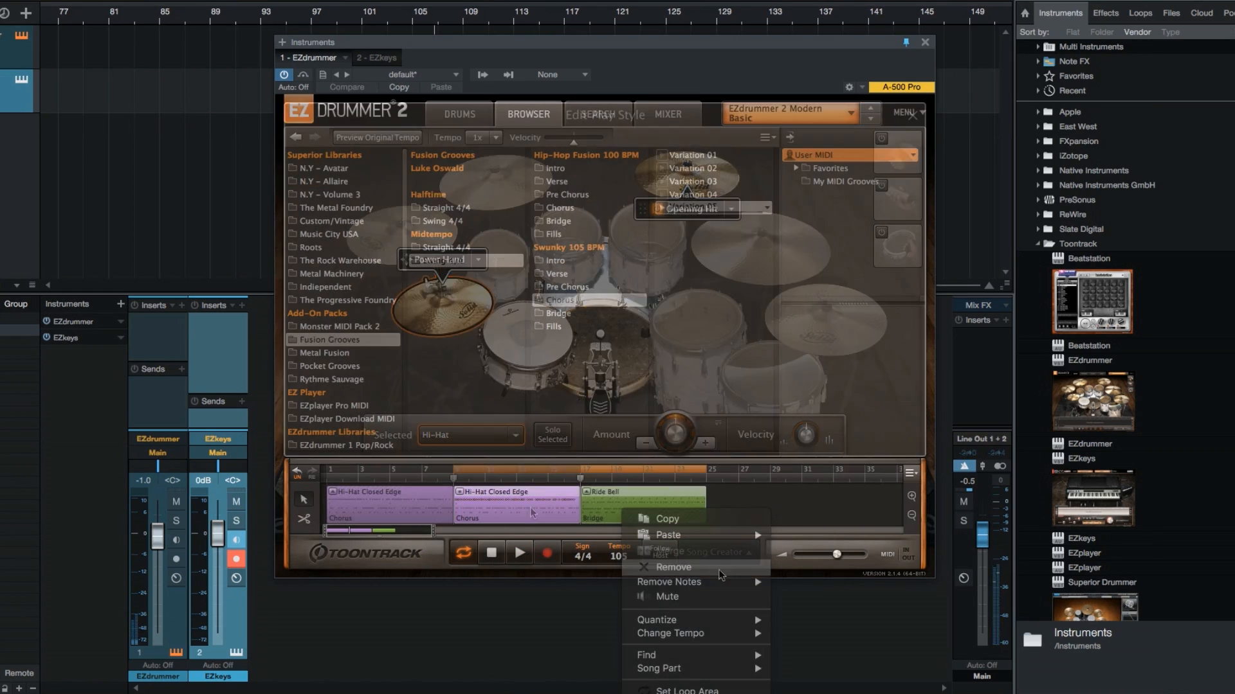
Locate the Bridge block's groove in the browser and audition the block
mouse_move(718, 659)
left_click(829, 683)
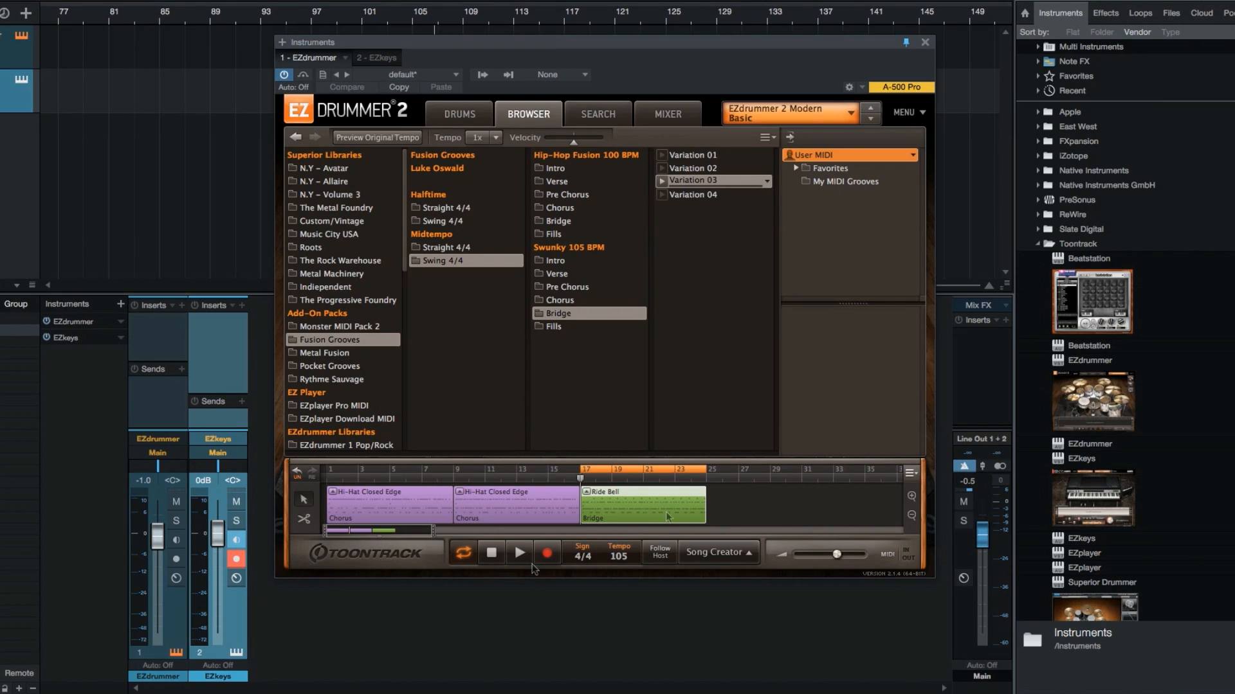
left_click(518, 554)
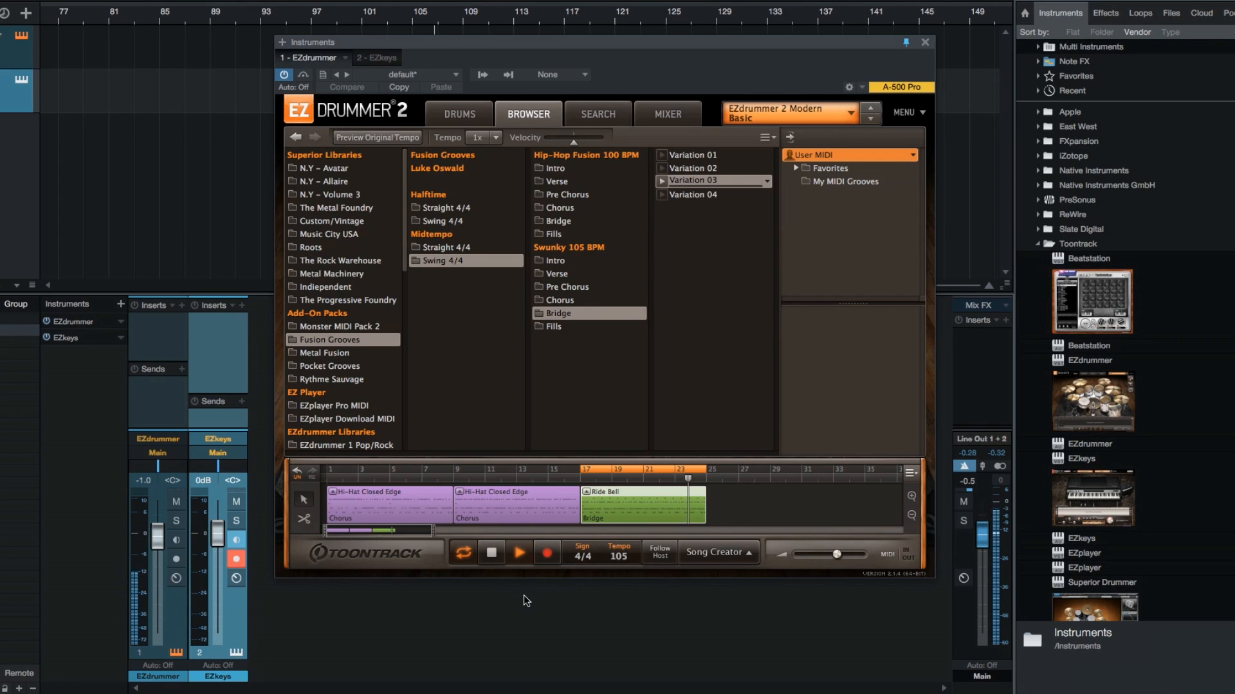
left_click(492, 558)
Move the Bridge block's Power Hand from the ride to the hi-hat and listen to the edited groove
double_click(618, 515)
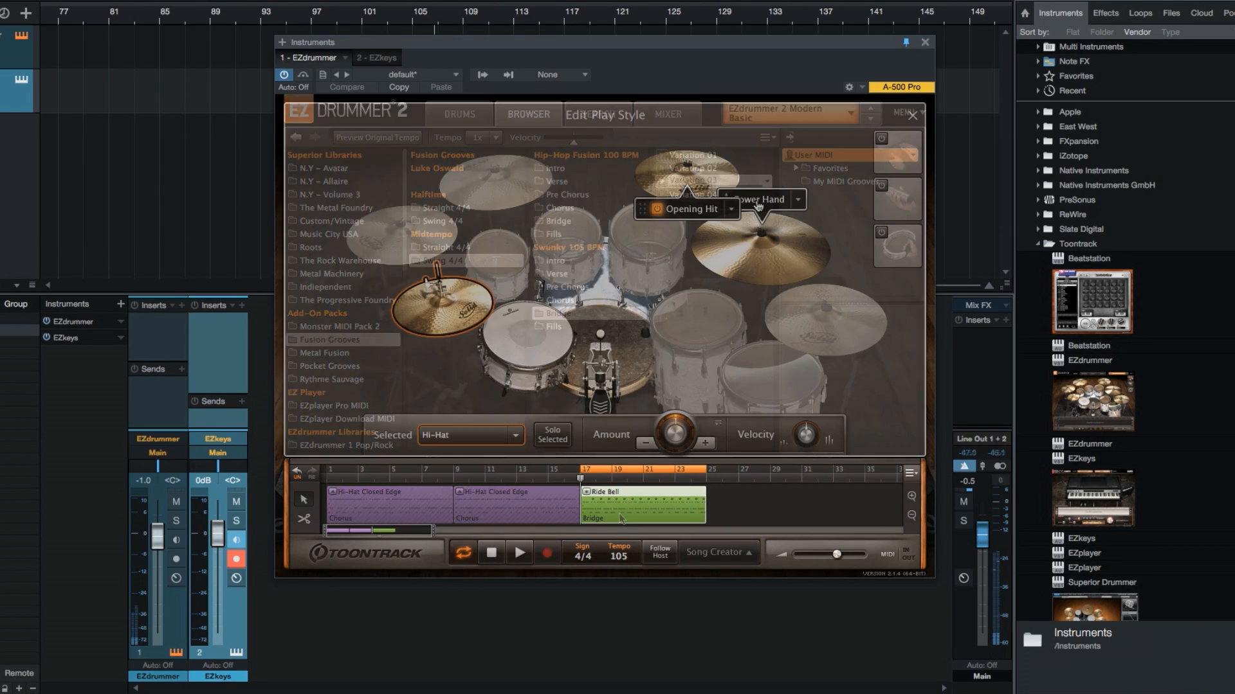
left_click_drag(758, 206, 461, 293)
left_click(518, 558)
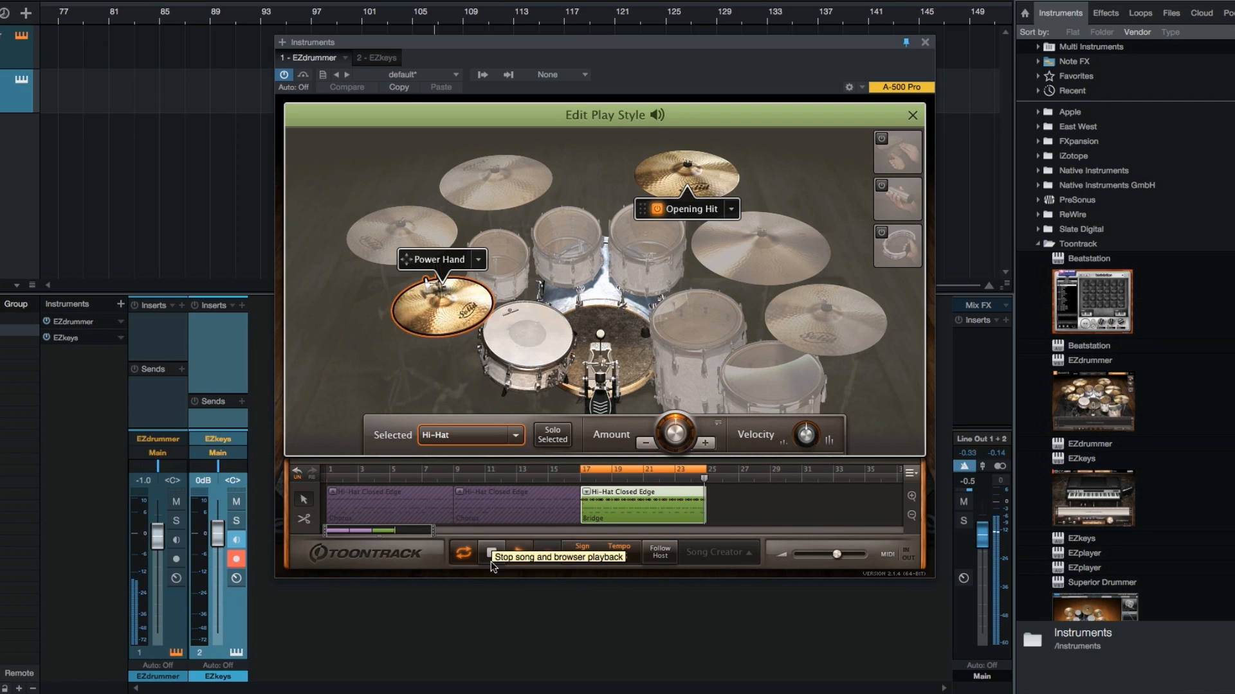
left_click(492, 566)
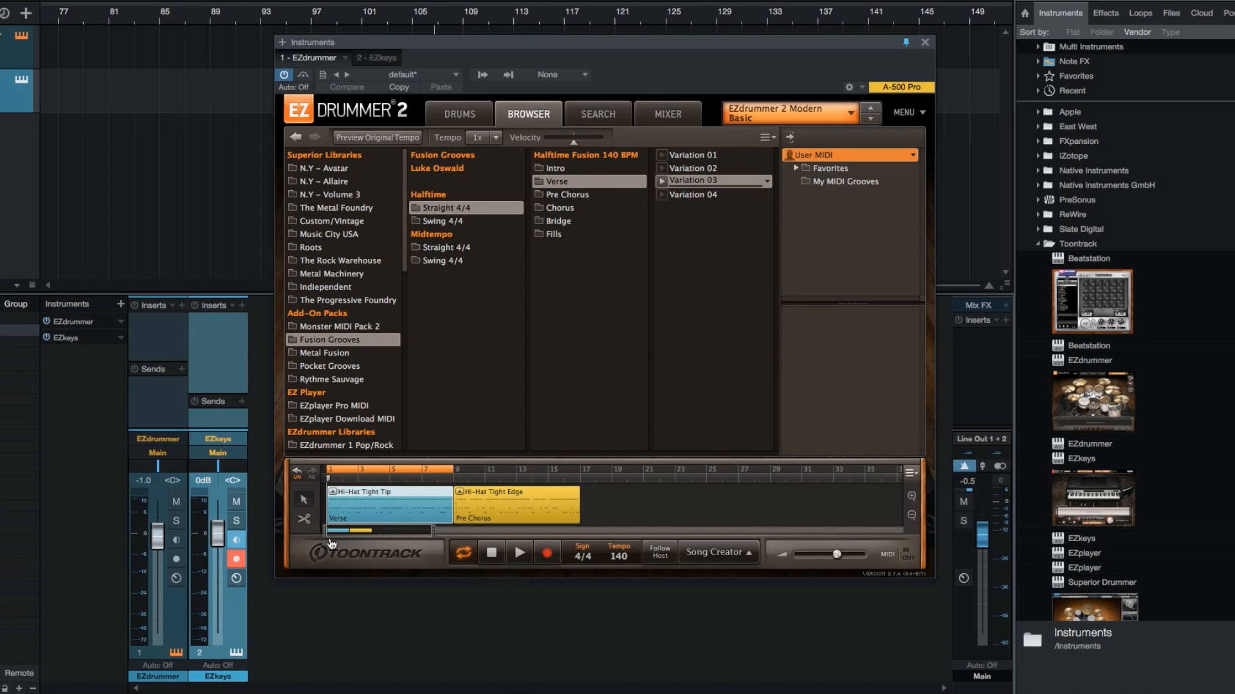
Move the Verse block's Power Hand from the hi-hat to the ride, auditioning before and after, and close its play style editor
left_click(518, 554)
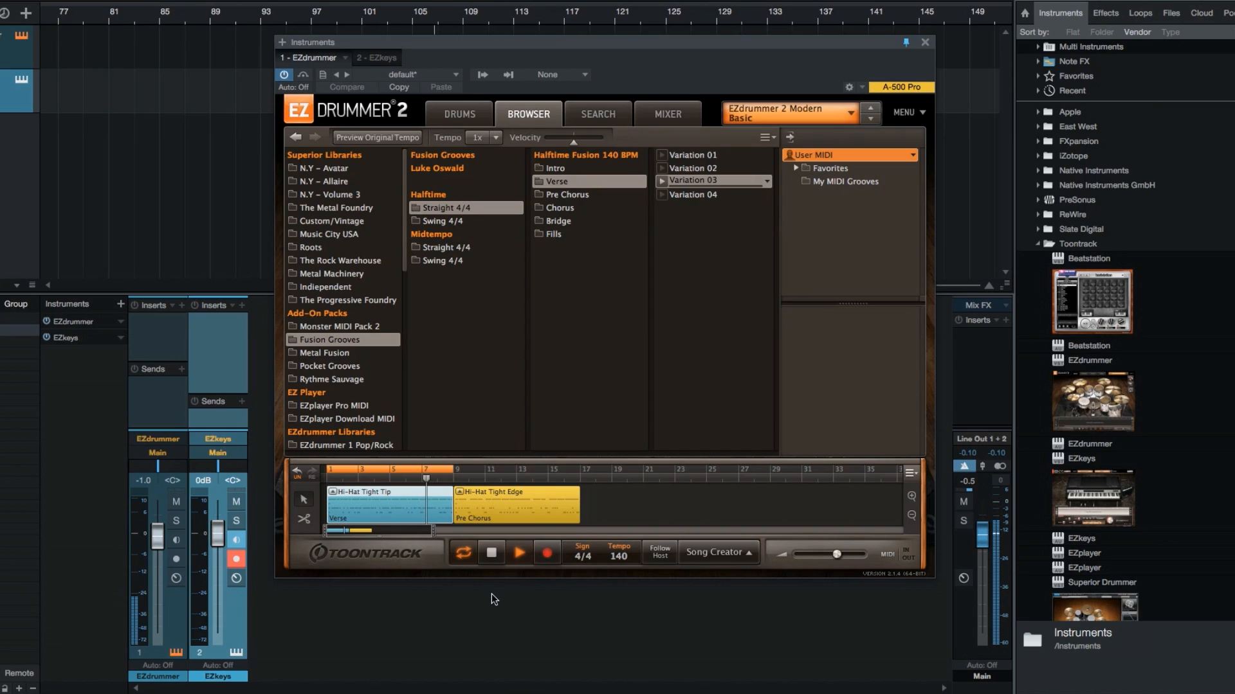
left_click(492, 554)
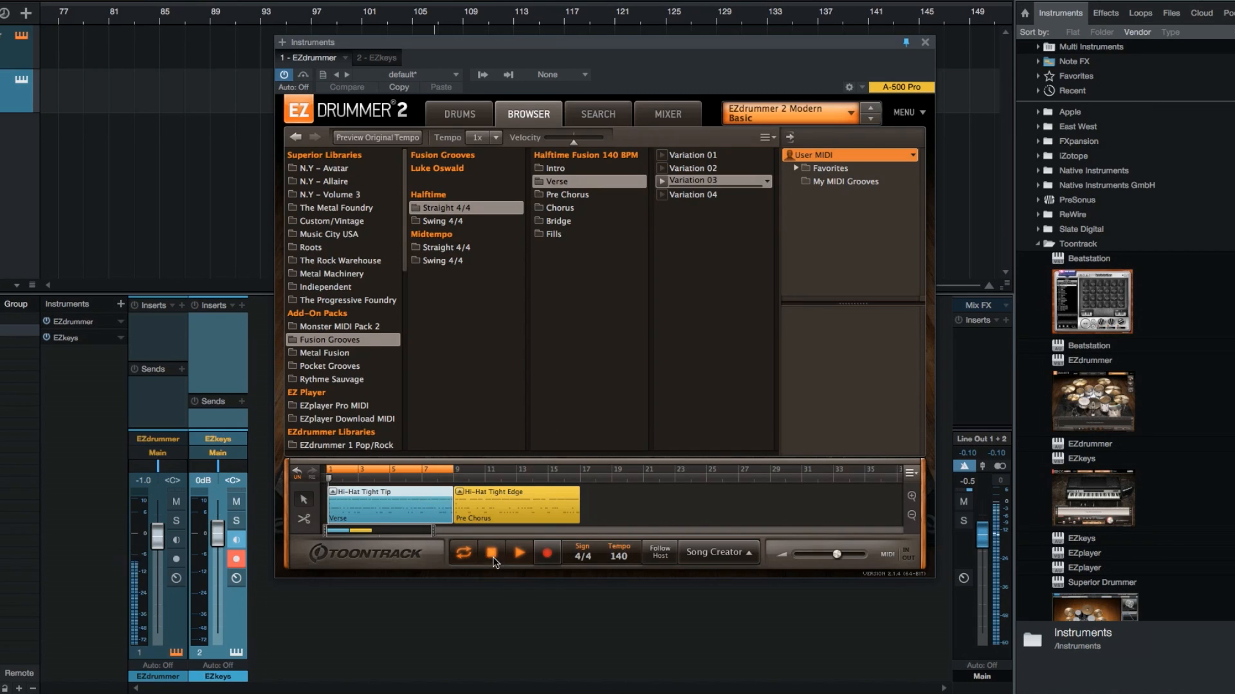
double_click(423, 521)
left_click_drag(432, 264, 728, 230)
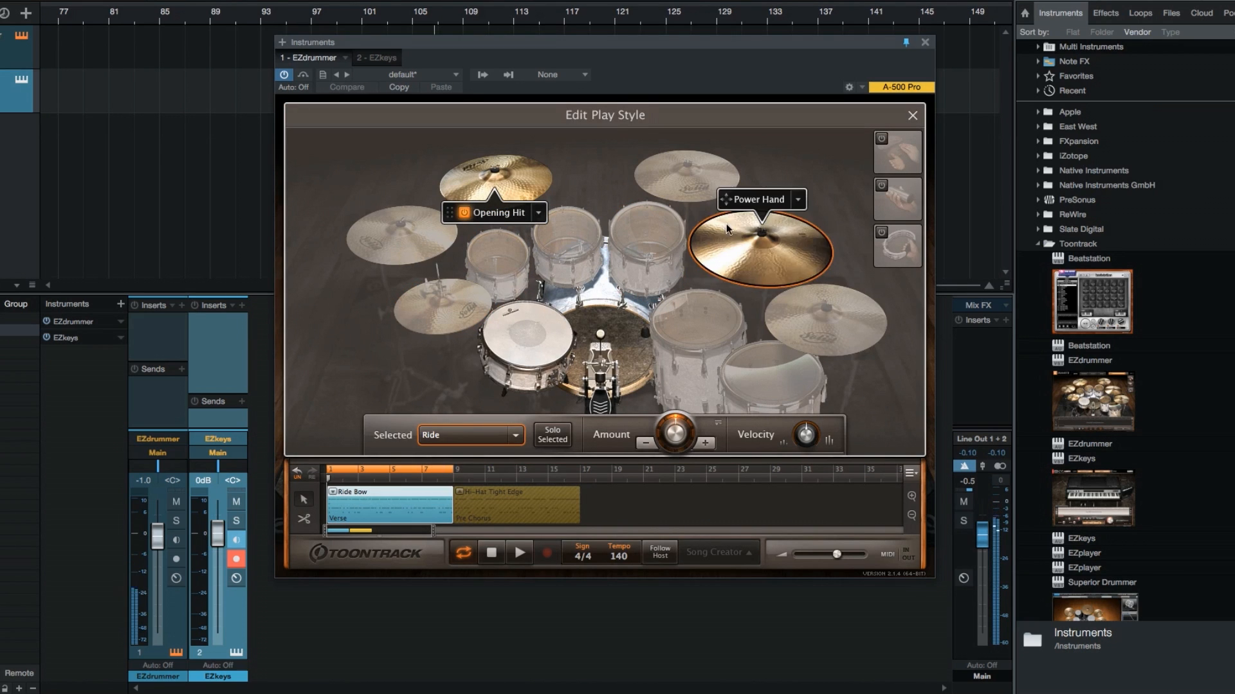
left_click(519, 553)
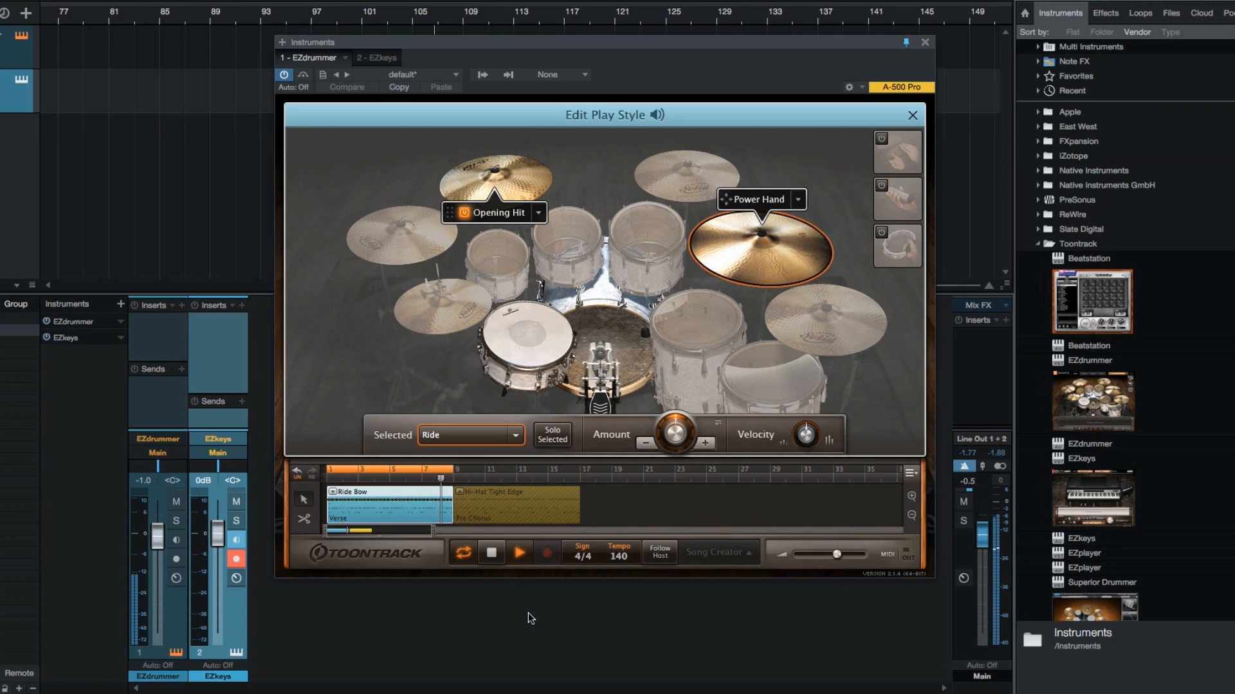
left_click(492, 558)
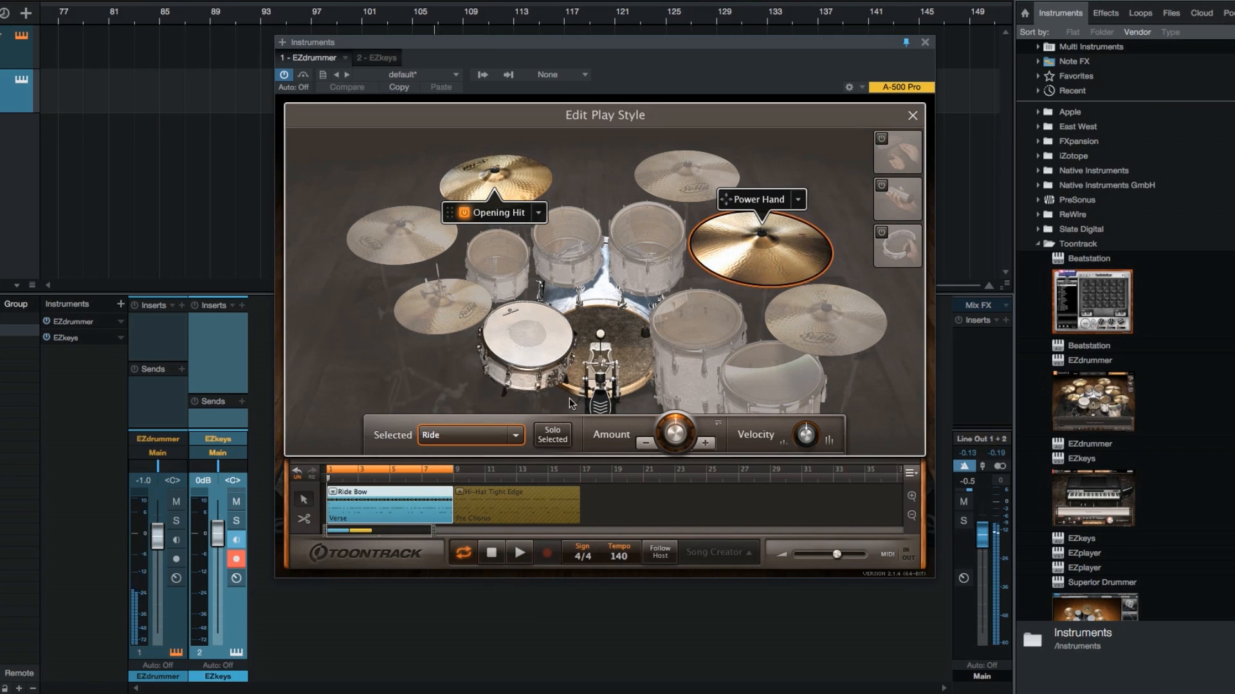
left_click(913, 116)
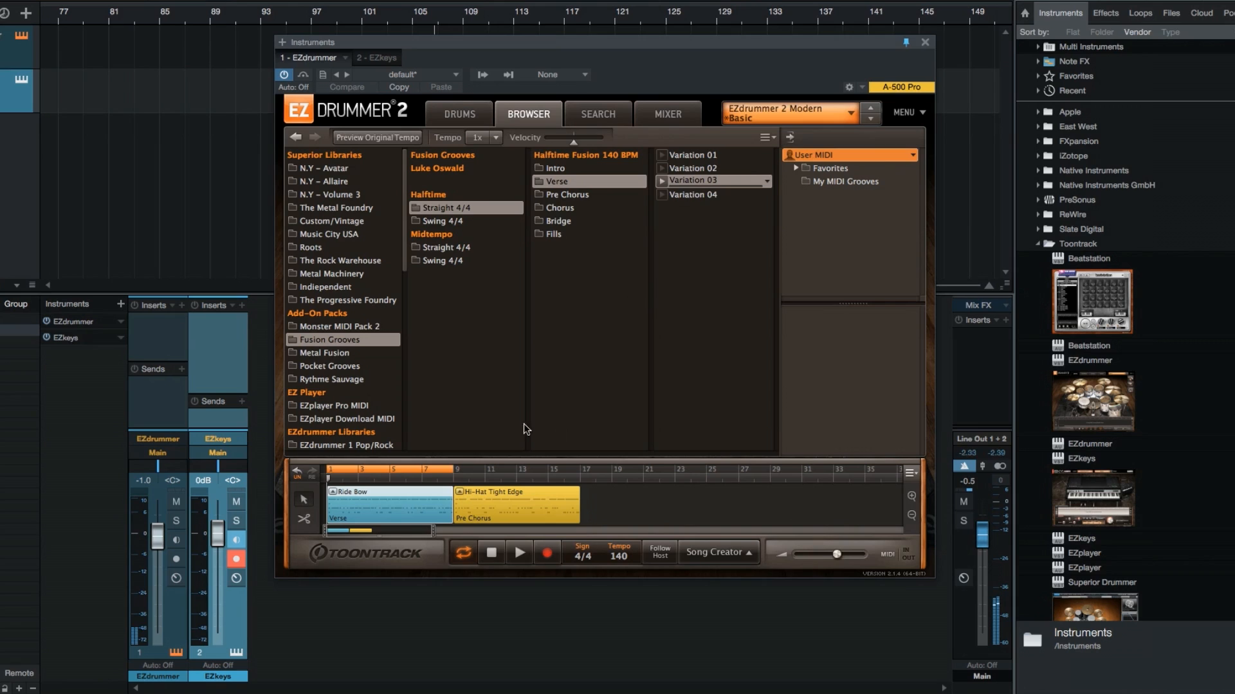
Move the Pre Chorus block's Power Hand from the hi-hat to the ride, auditioning the groove before and after
left_click(483, 511)
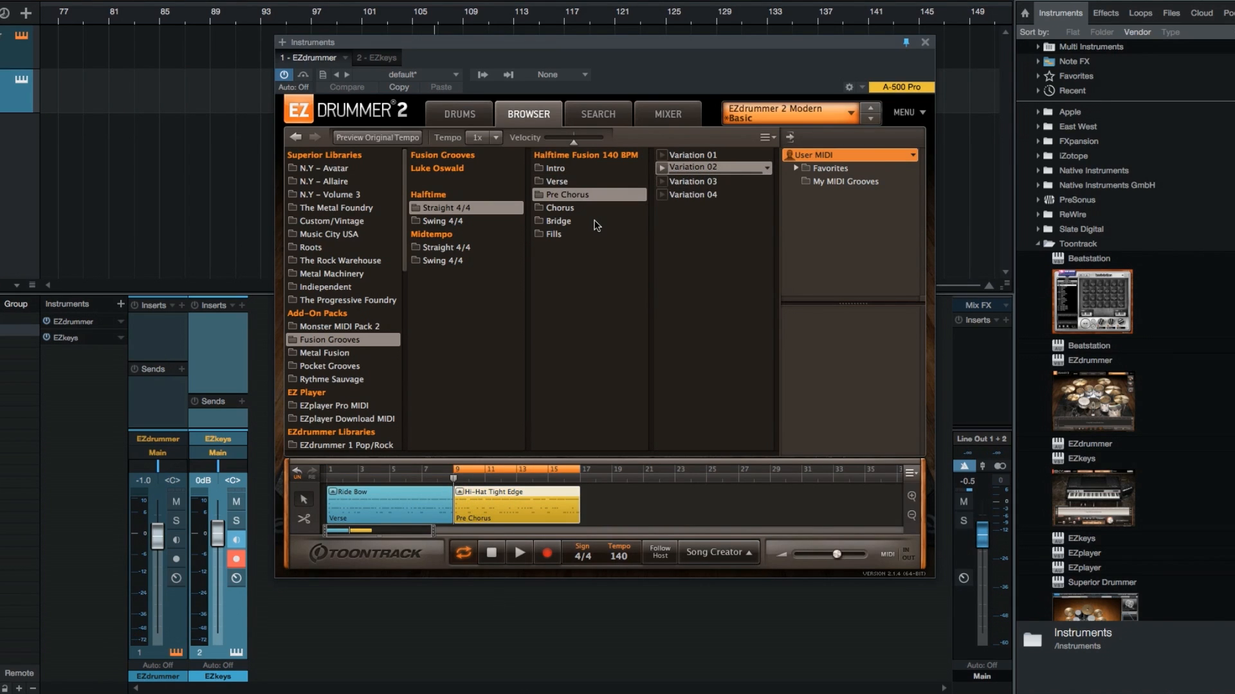
left_click(524, 557)
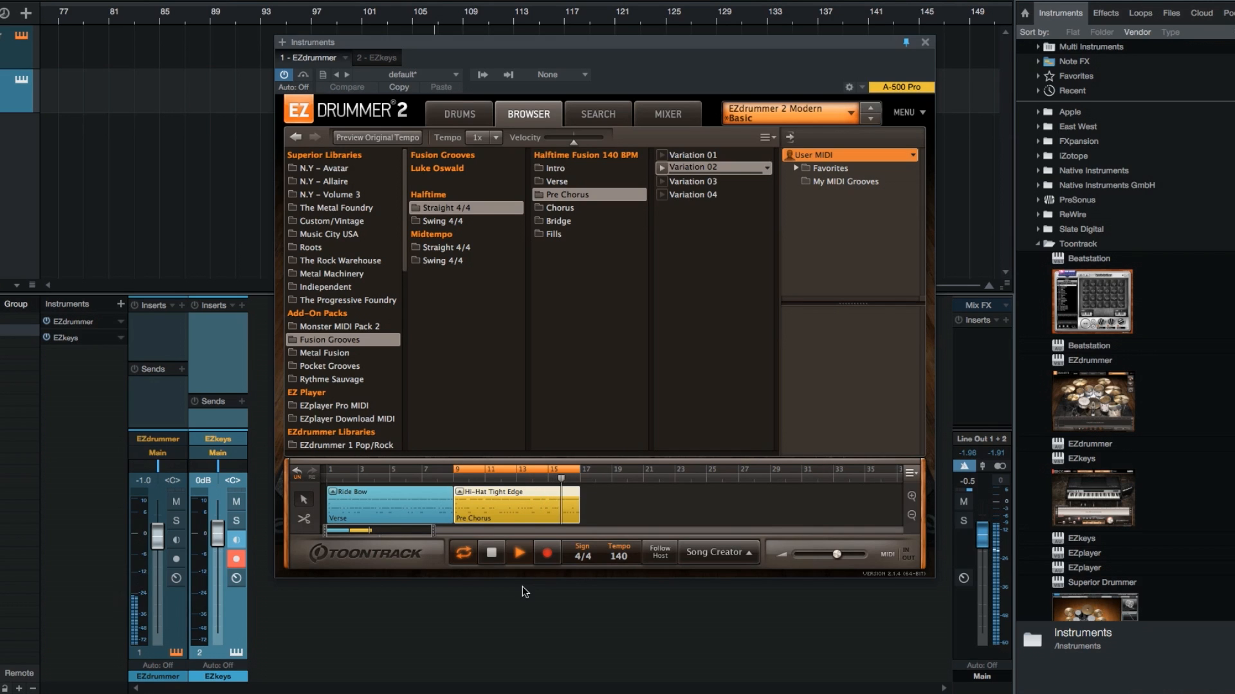
left_click(493, 554)
double_click(504, 499)
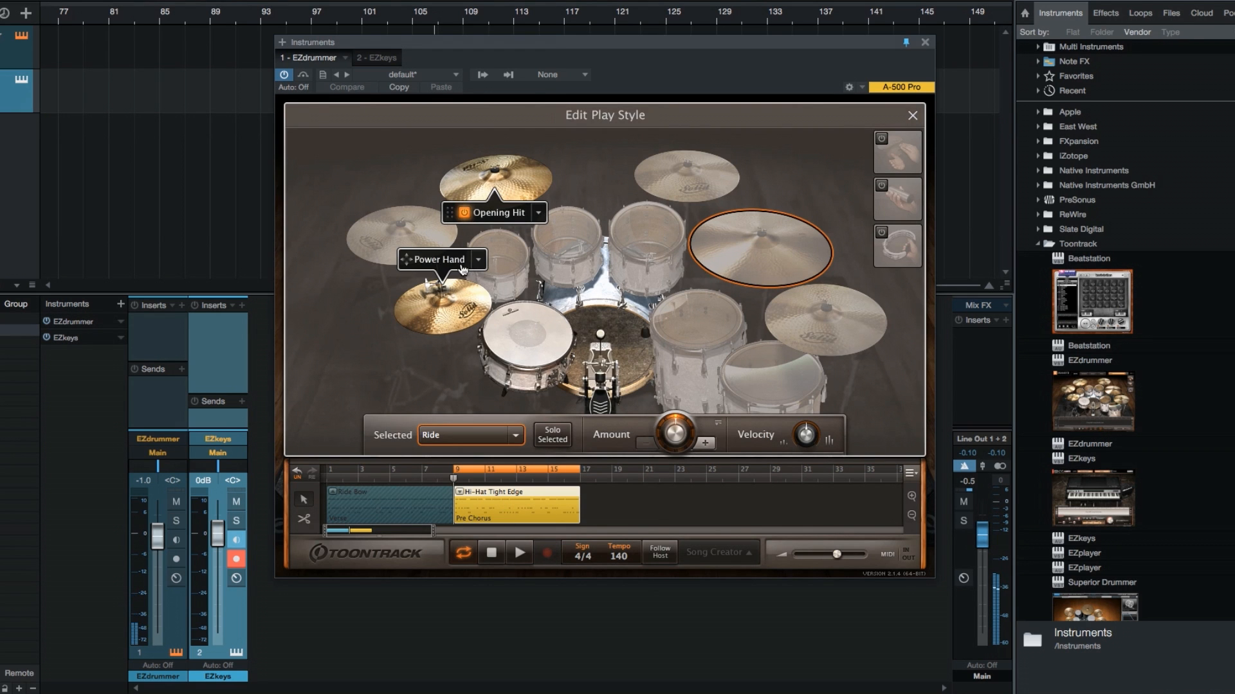
left_click(749, 270)
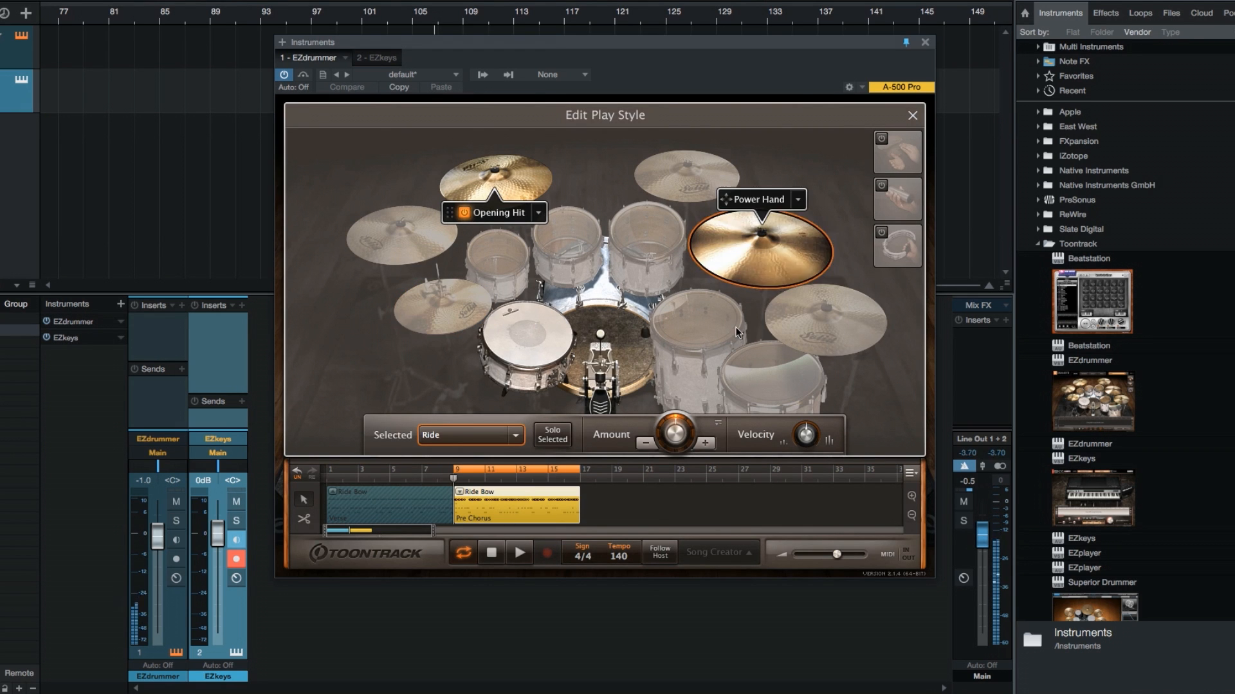
left_click(519, 553)
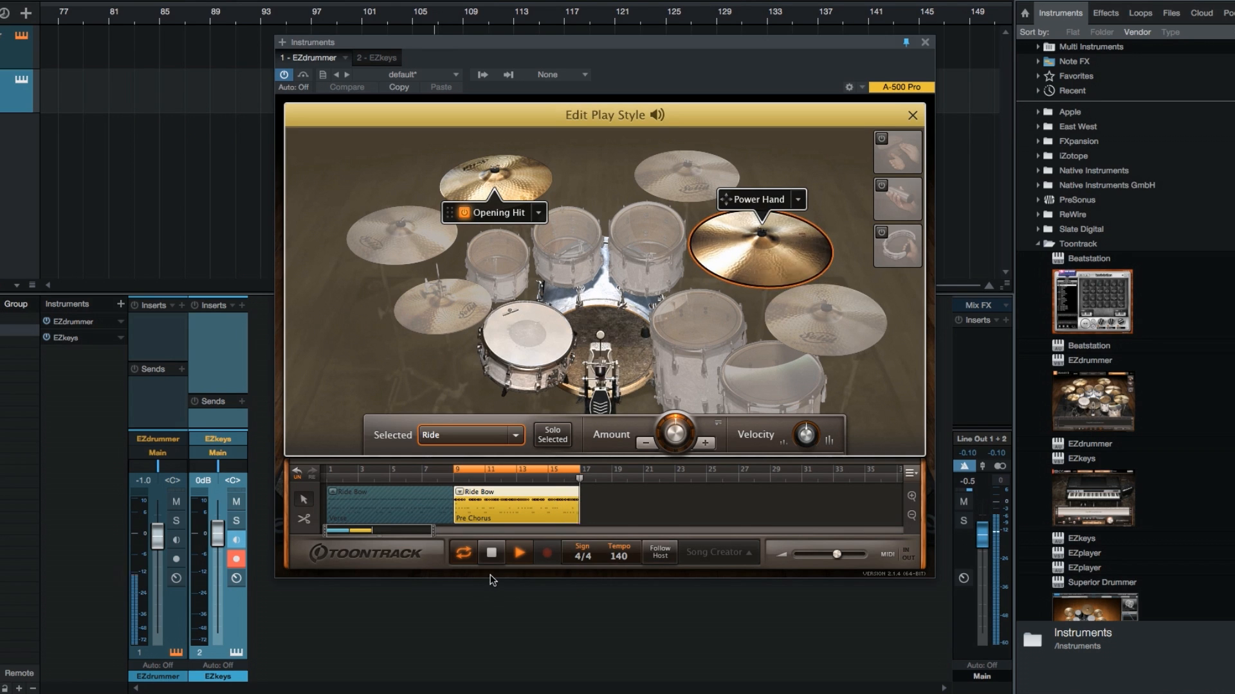
left_click(492, 557)
Set the ride's articulation in the Pre Chorus block to Bell and play the groove
right_click(760, 271)
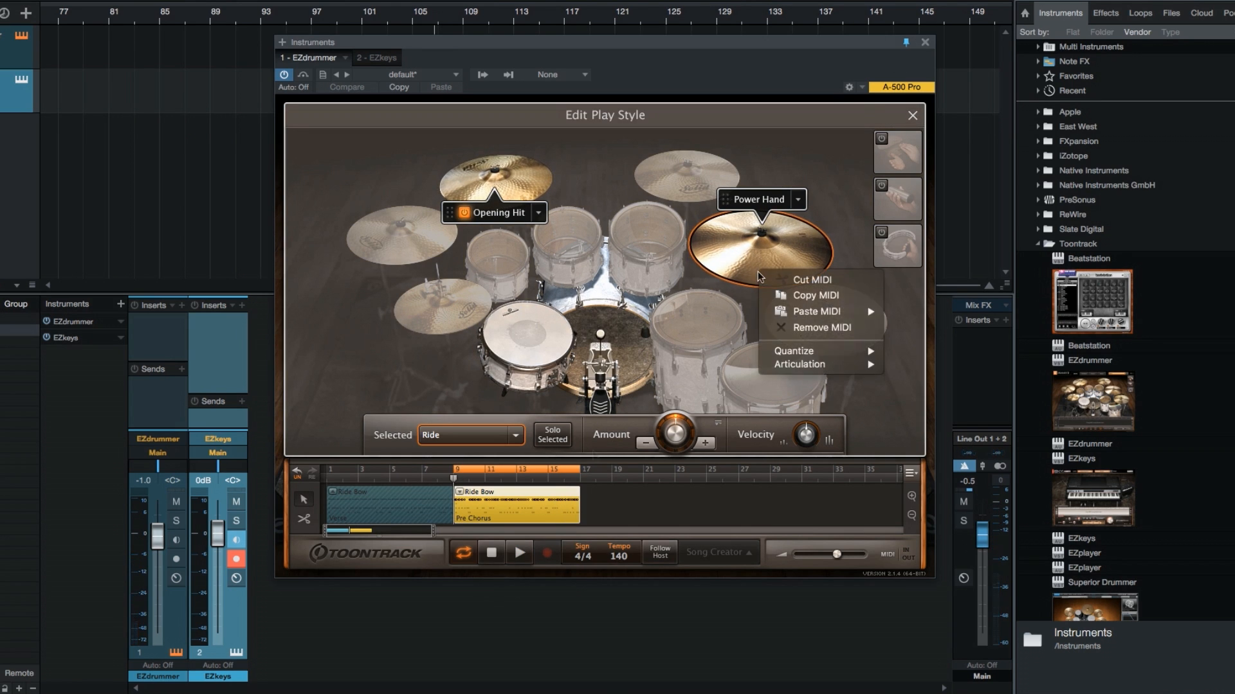
mouse_move(795, 365)
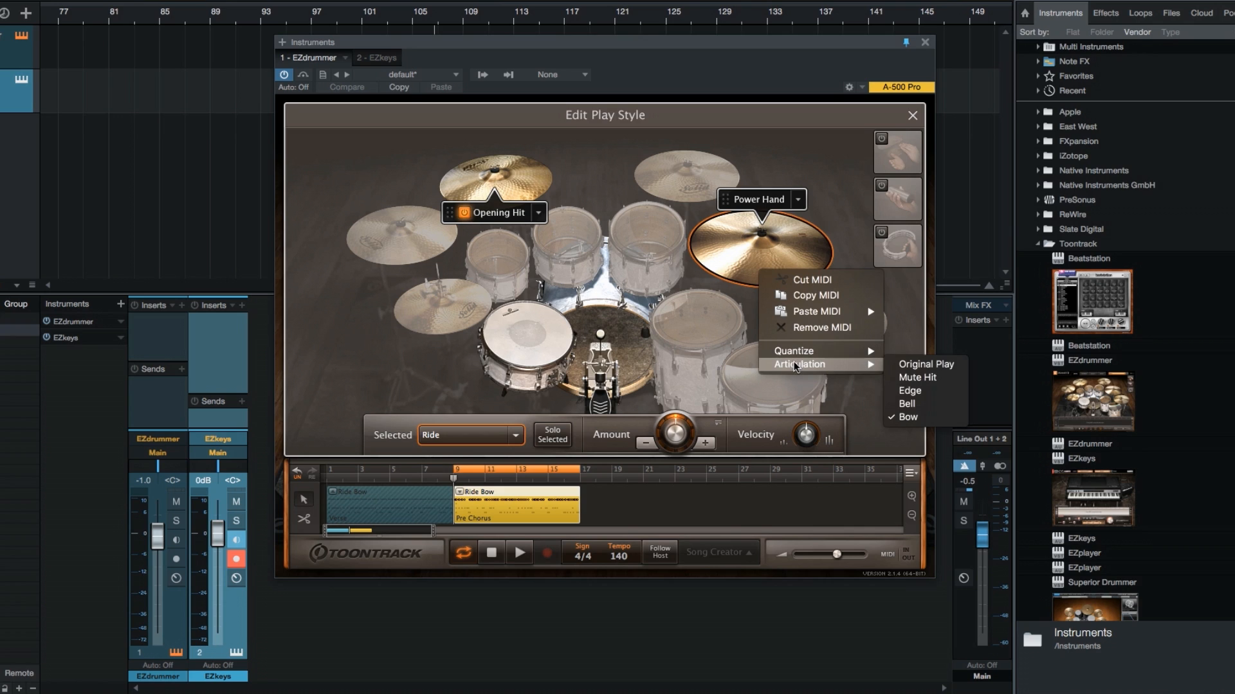
left_click(934, 407)
left_click(519, 553)
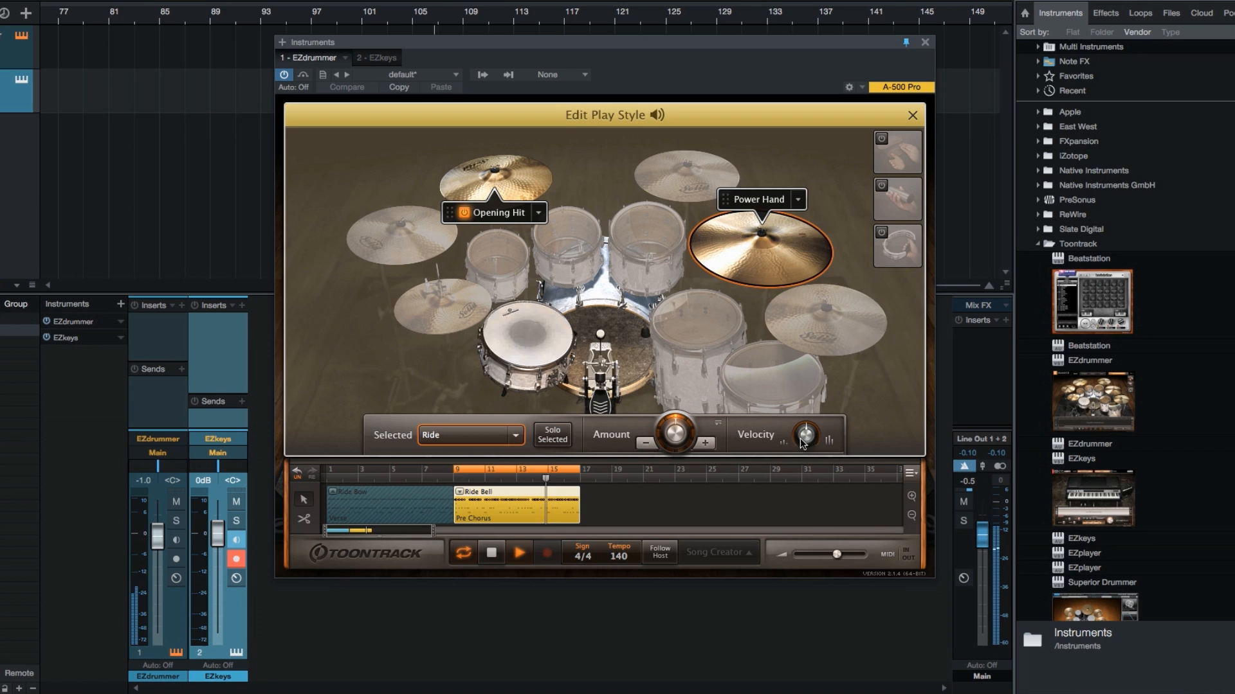
Lower the ride's velocity in the Pre Chorus block during playback, fine-tune it, and stop playback
left_click_drag(800, 432, 798, 446)
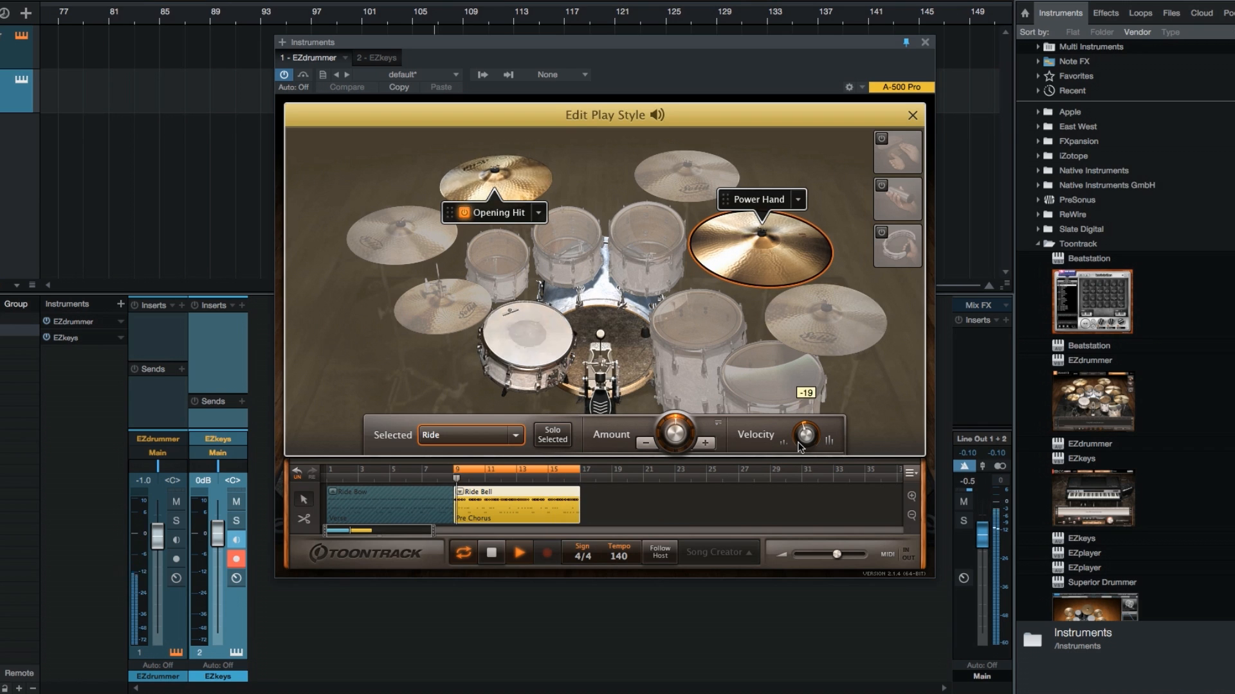
left_click_drag(800, 448, 801, 442)
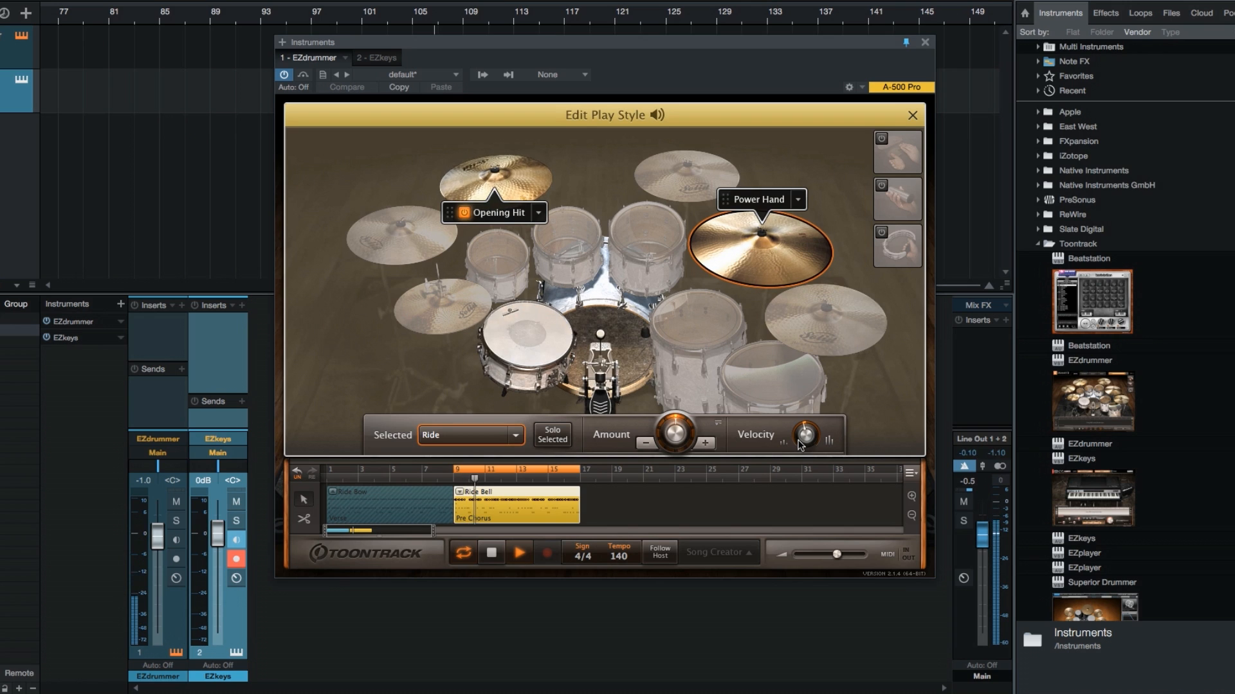
left_click(492, 553)
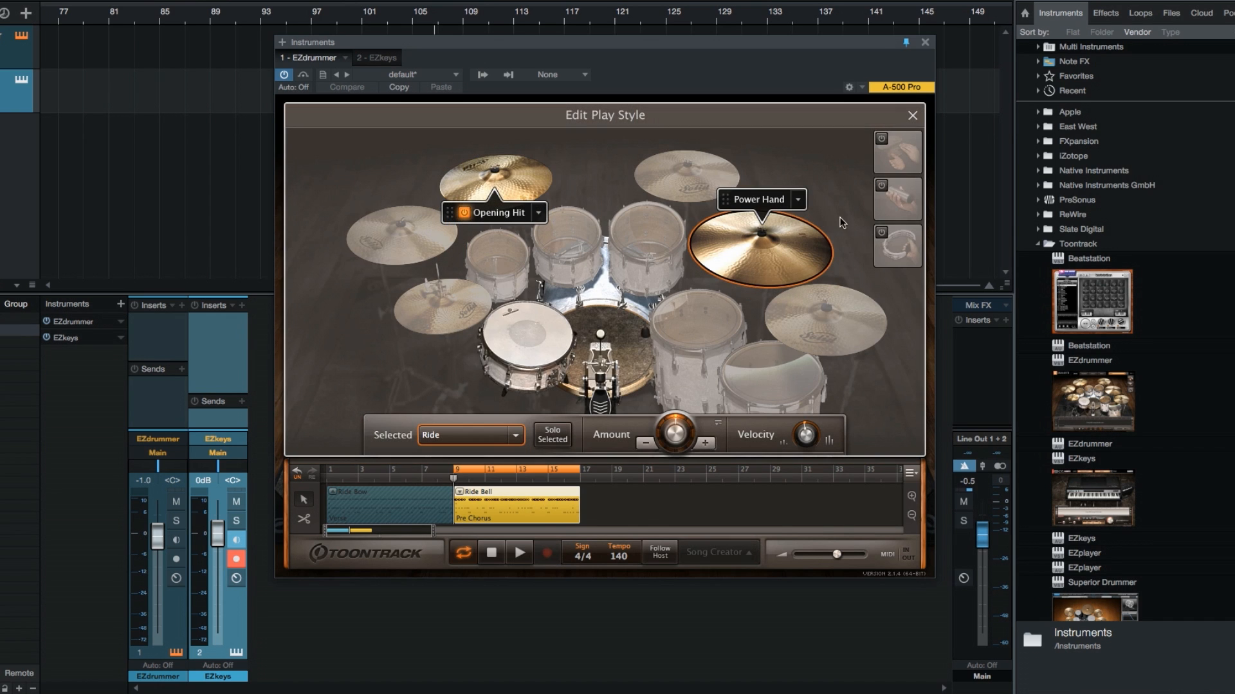
Move the Pre Chorus Power Hand to the hi-hat and back to the ride, and close the play style editor
left_click_drag(755, 204, 449, 286)
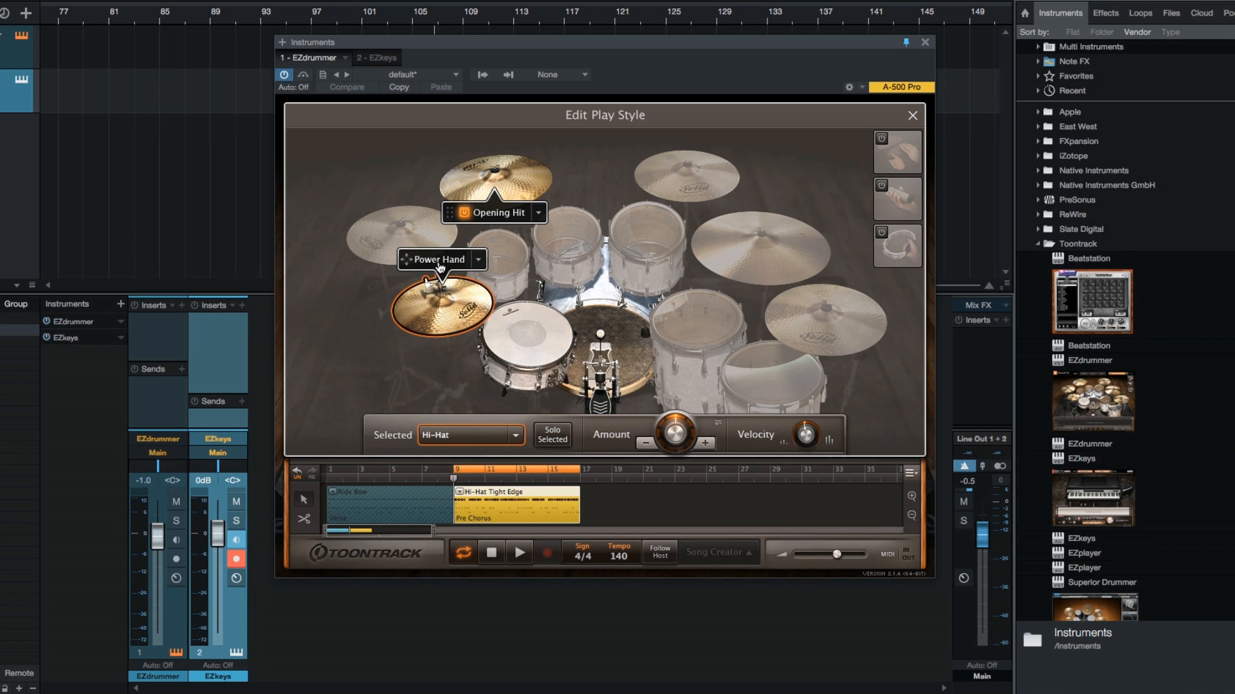
left_click_drag(440, 267, 766, 238)
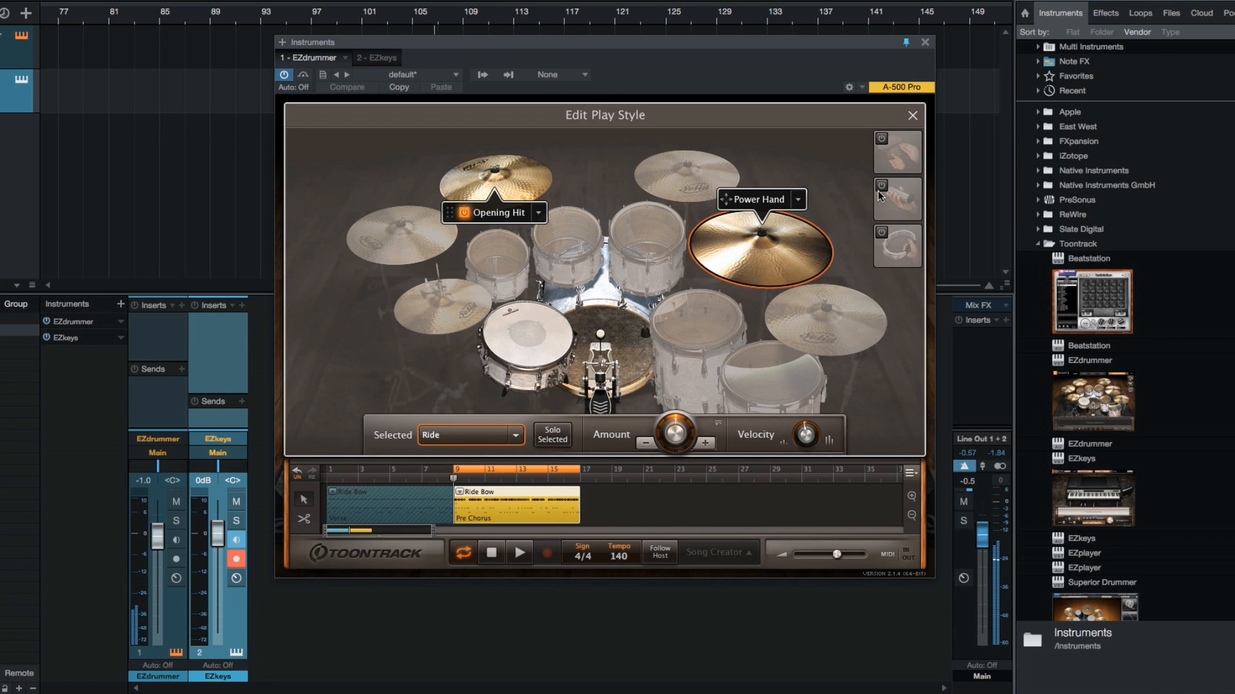
left_click(912, 115)
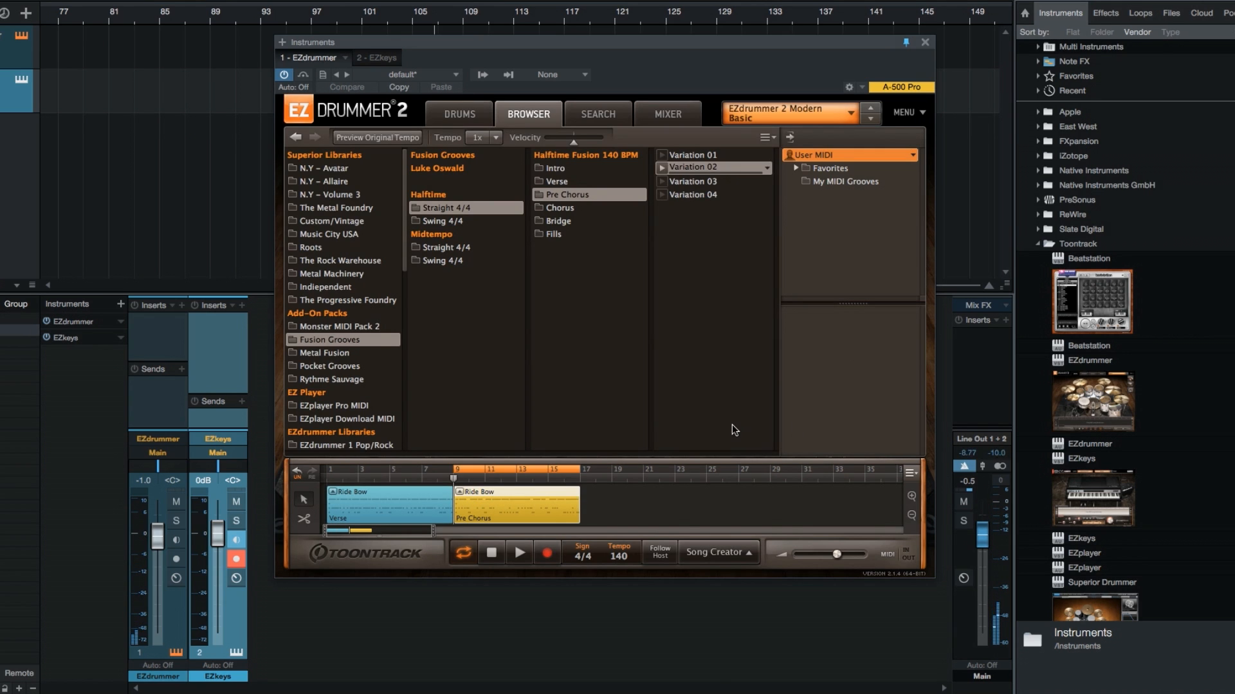